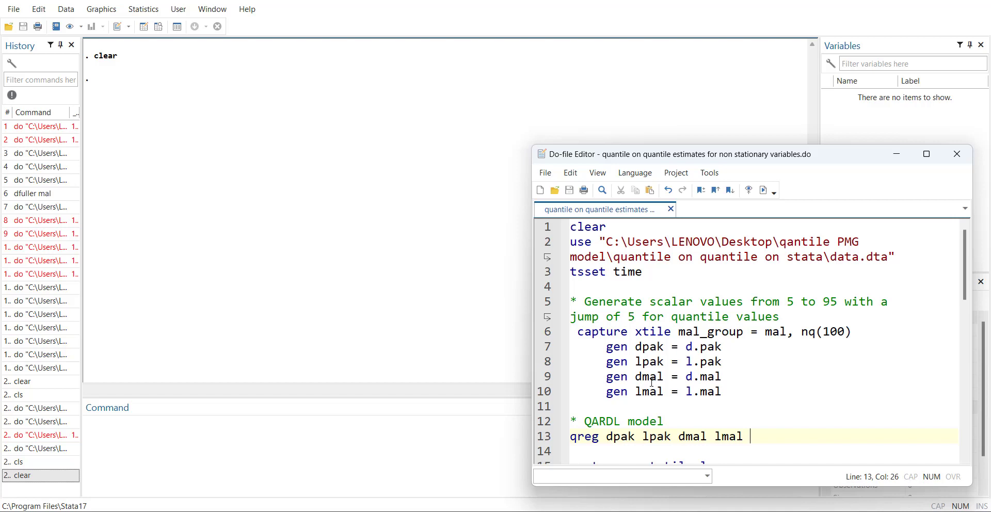
- Run lines 1–3 of the do-file to load the data and tsset it
left_click(666, 302)
left_click_drag(666, 302, 571, 227)
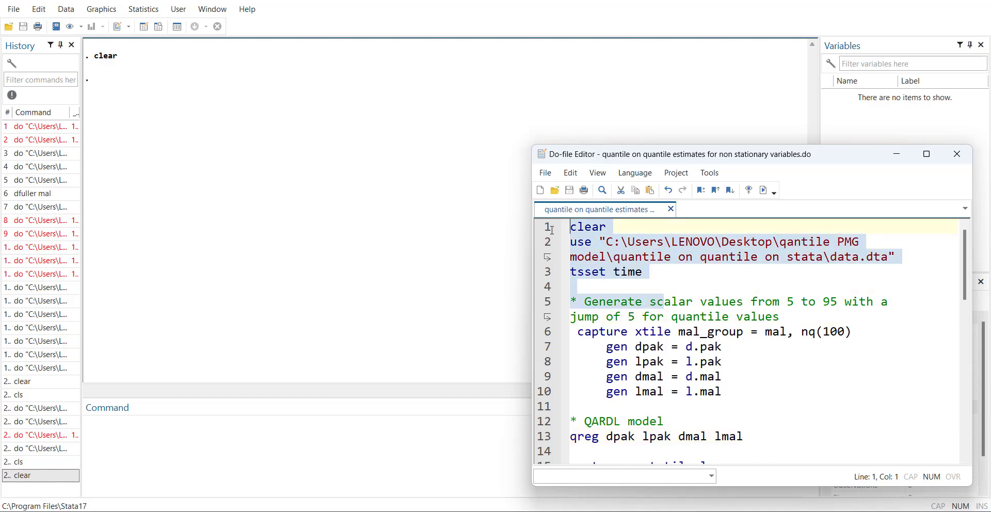
left_click(643, 274)
left_click_drag(659, 282, 509, 217)
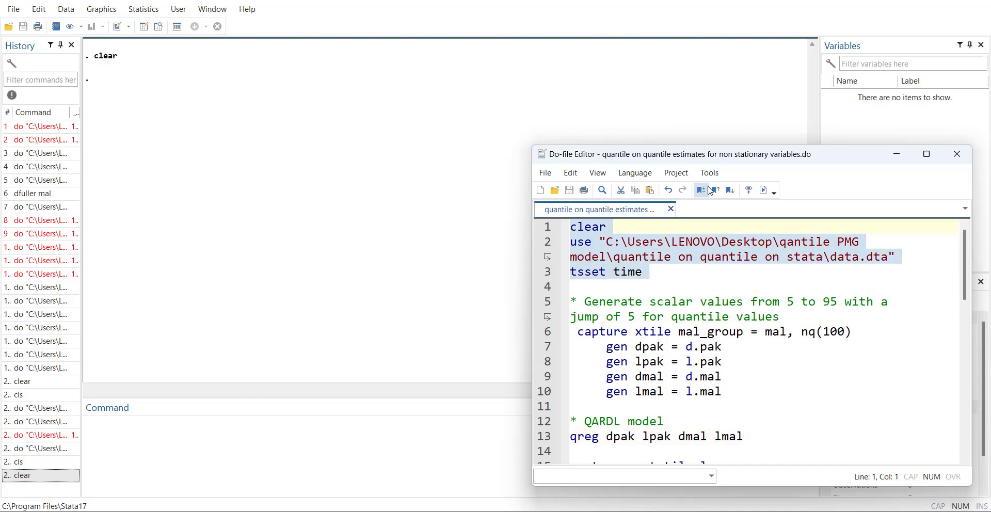
left_click(765, 191)
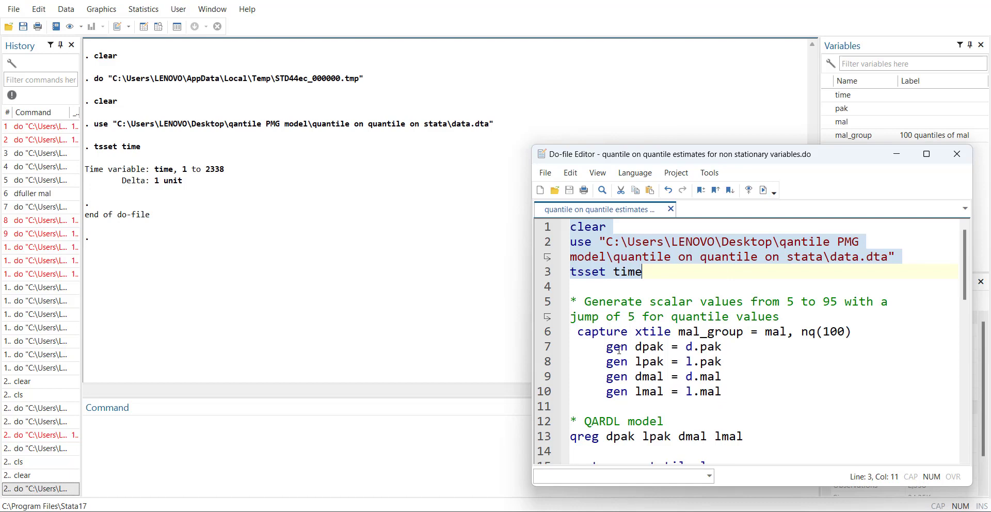
- Generate the mal quantile groups and differenced/lagged pak and mal, then run the line 13 qreg of dpak
left_click_drag(746, 403, 553, 335)
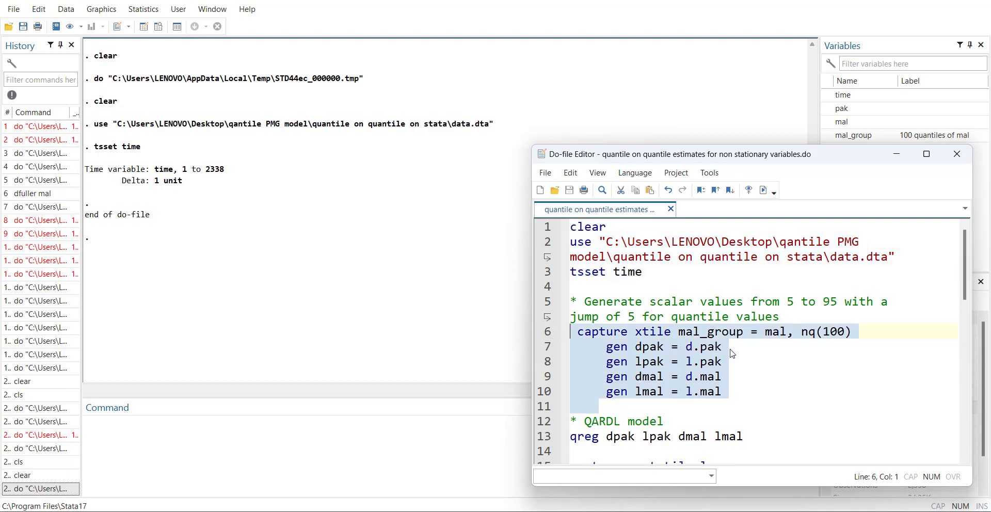
left_click(765, 191)
scroll(694, 402, "down", 2)
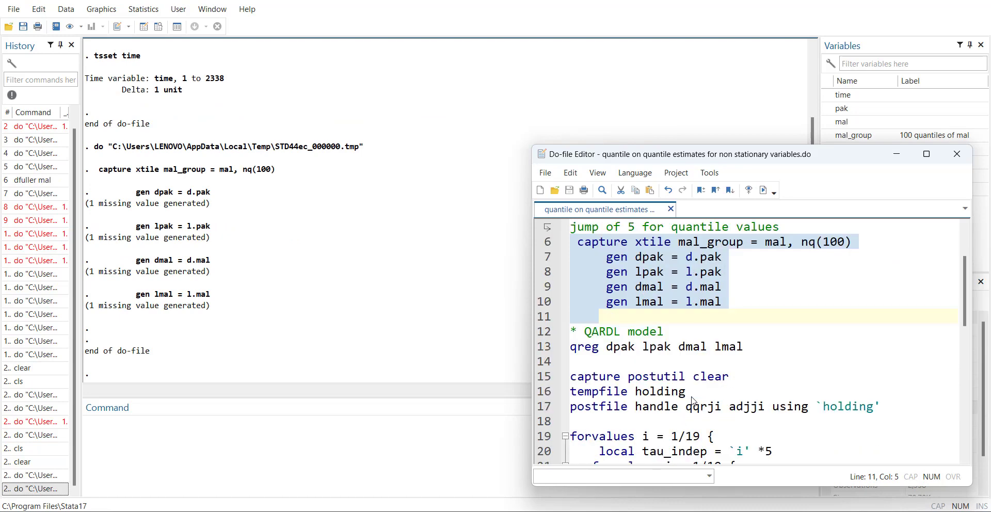
left_click(539, 349)
left_click(763, 190)
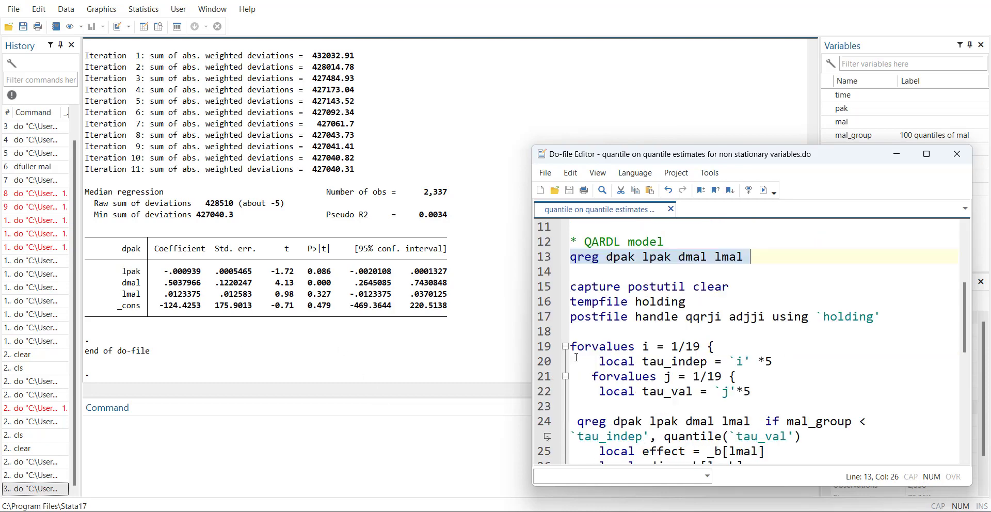
- Start marking the postfile and loop block from line 15, then clear that selection
scroll(634, 316, "down", 2)
left_click(592, 271)
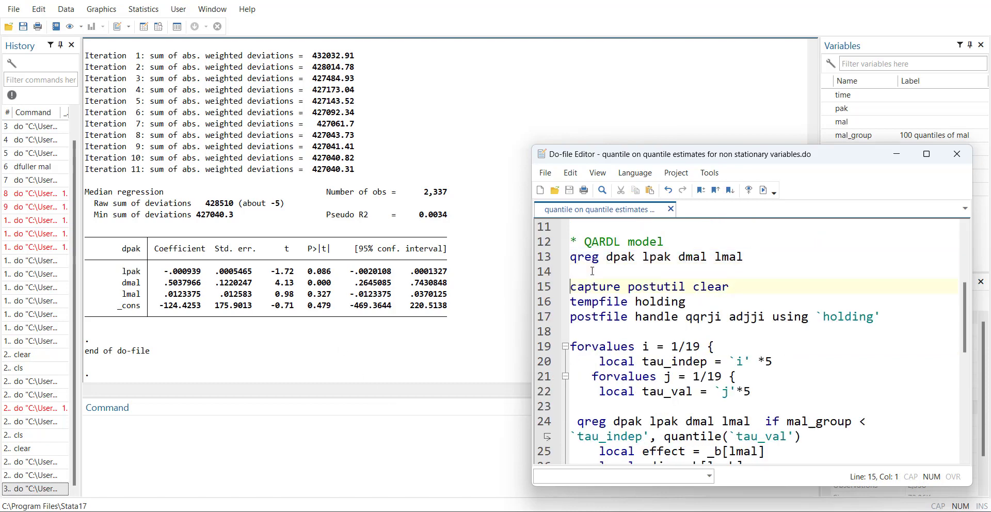
key("shift+Down")
key("shift+Down")
key("shift+Down")
key("shift+Down")
key("shift+Down")
key("shift+Down")
key("shift+Down")
key("shift+Down")
key("shift+Down")
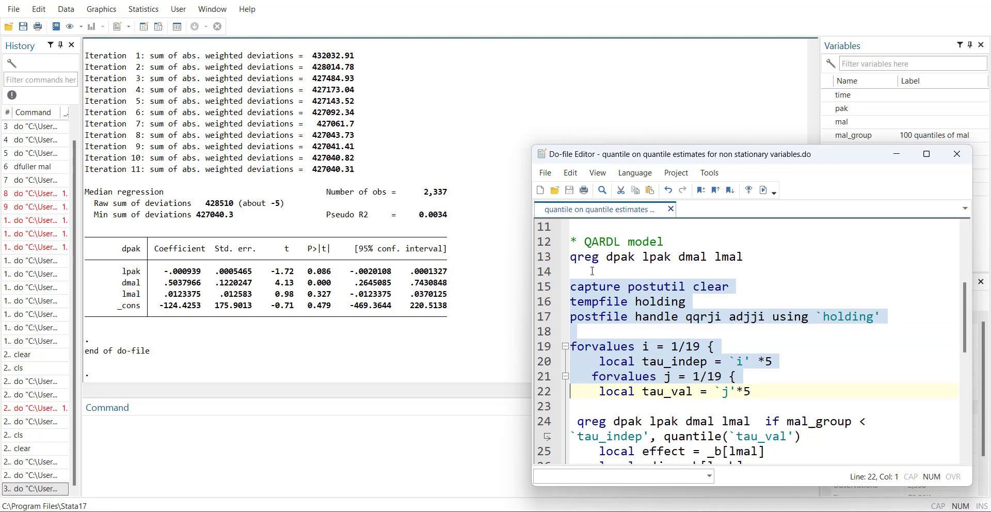
key("shift+Down")
left_click(274, 25)
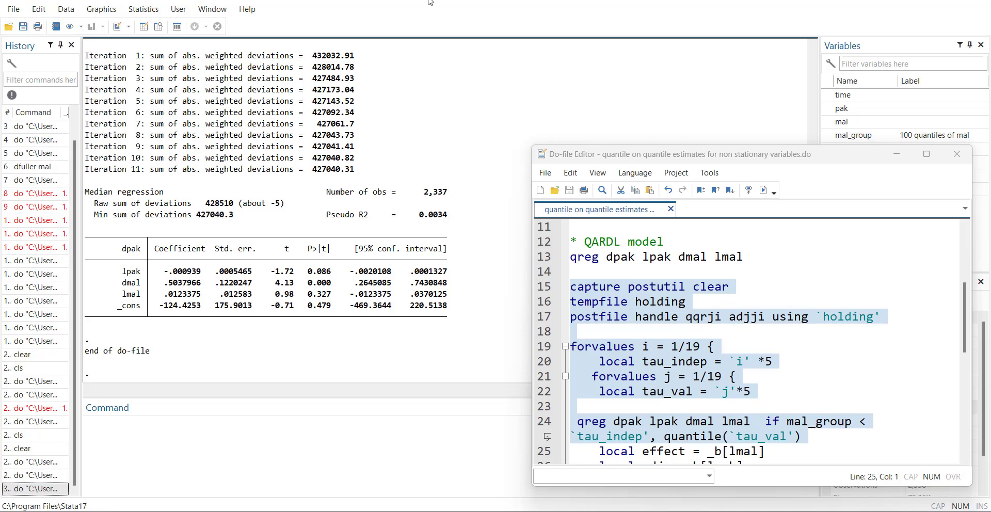
left_click(590, 278)
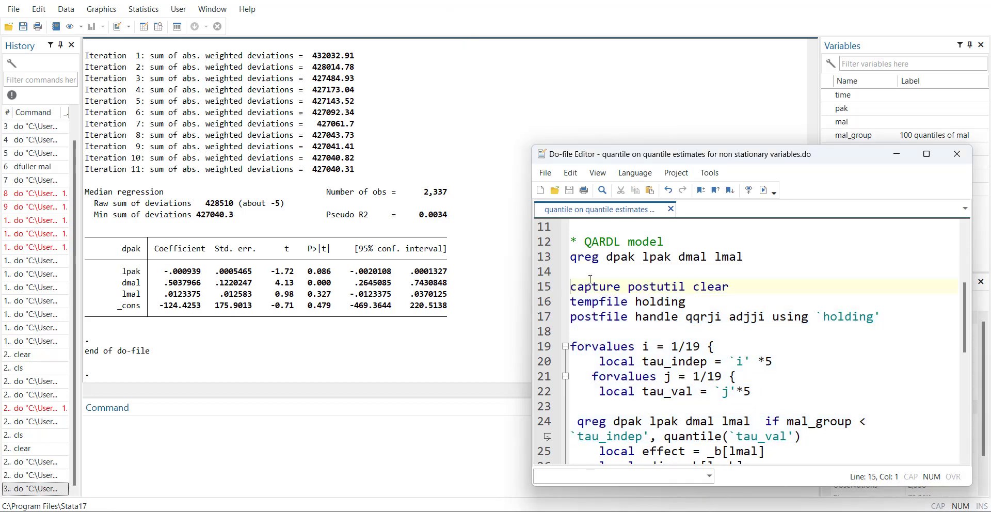
- Execute lines 15–33: postfile, nested forvalues qreg loops, postclose and reloading the results
key("shift+Down")
key("shift+Down")
key("shift+Down")
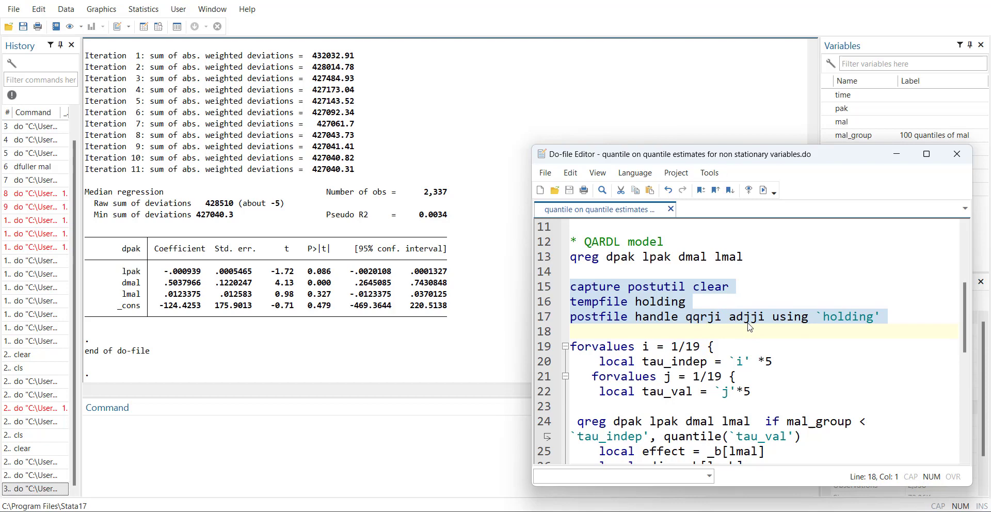
key("shift+Down")
key("shift+Down")
key("shift+Down")
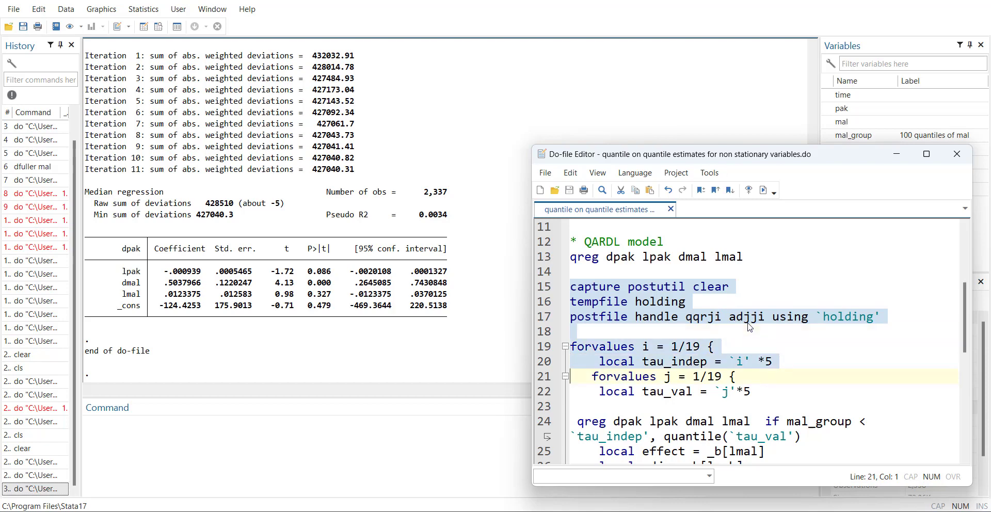
key("shift+Down")
key("shift+Down")
key("shift+Down")
key("shift+Down")
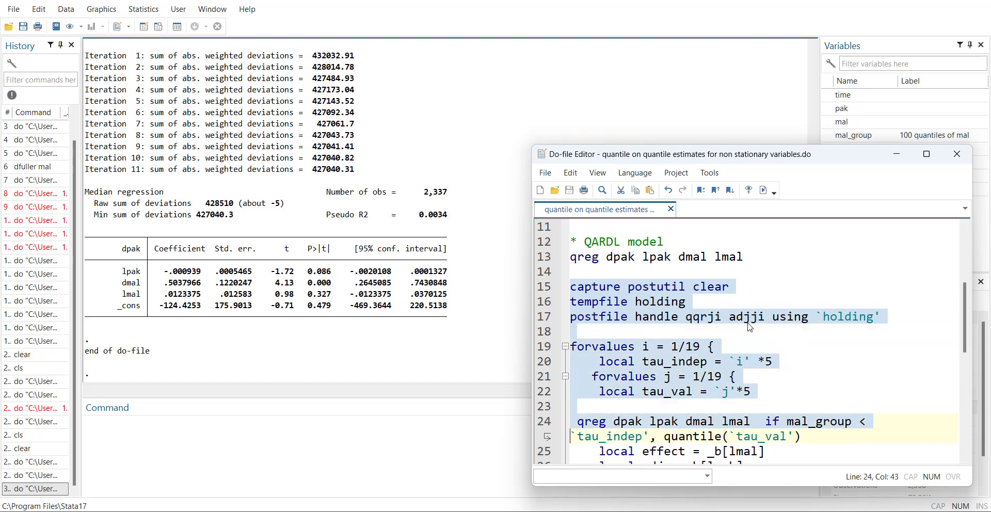
key("shift+Up")
key("shift+Down")
key("shift+Down")
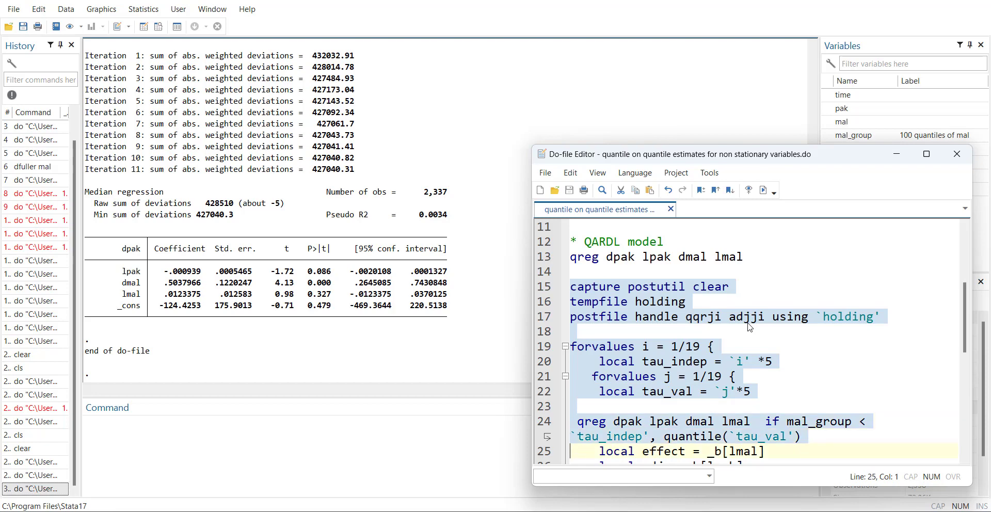
key("shift+Up")
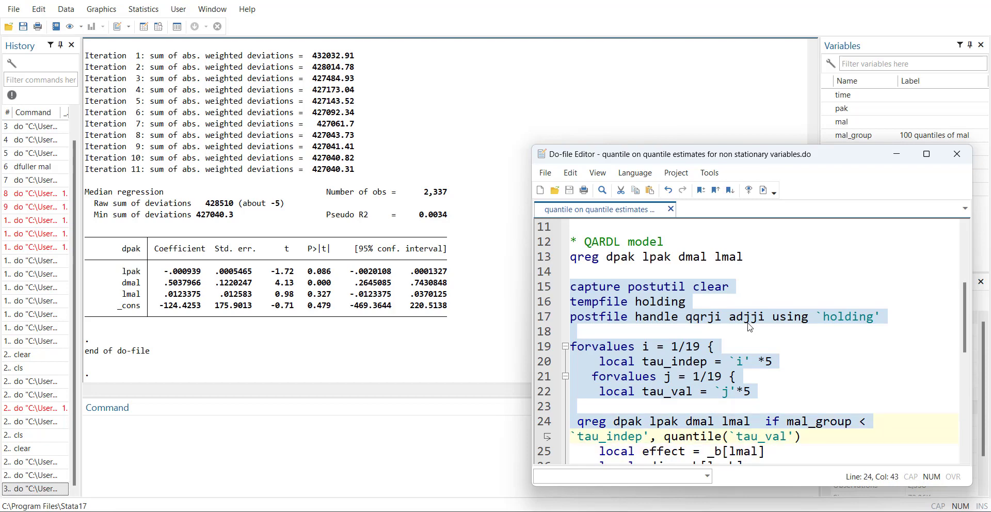
key("shift+Down")
key("shift+Down")
key("shift+Down")
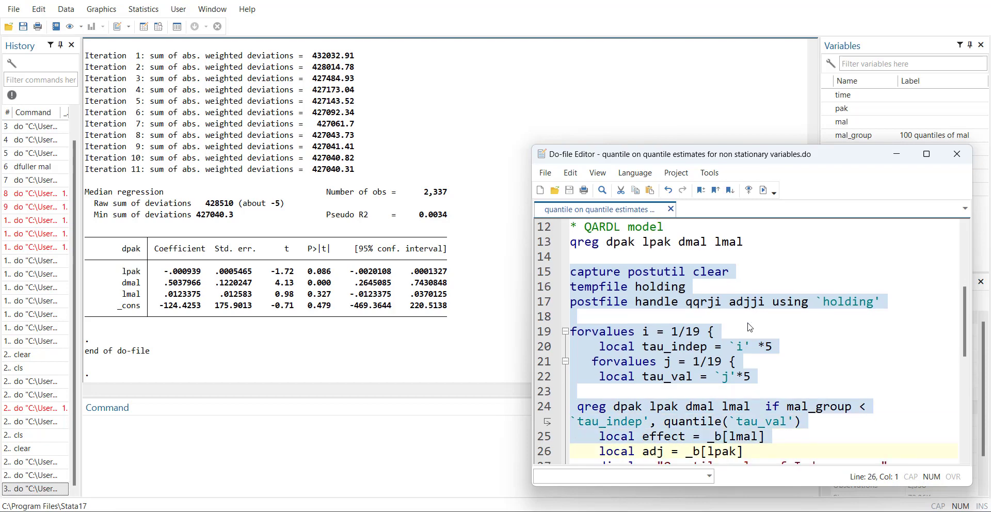
key("shift+Up")
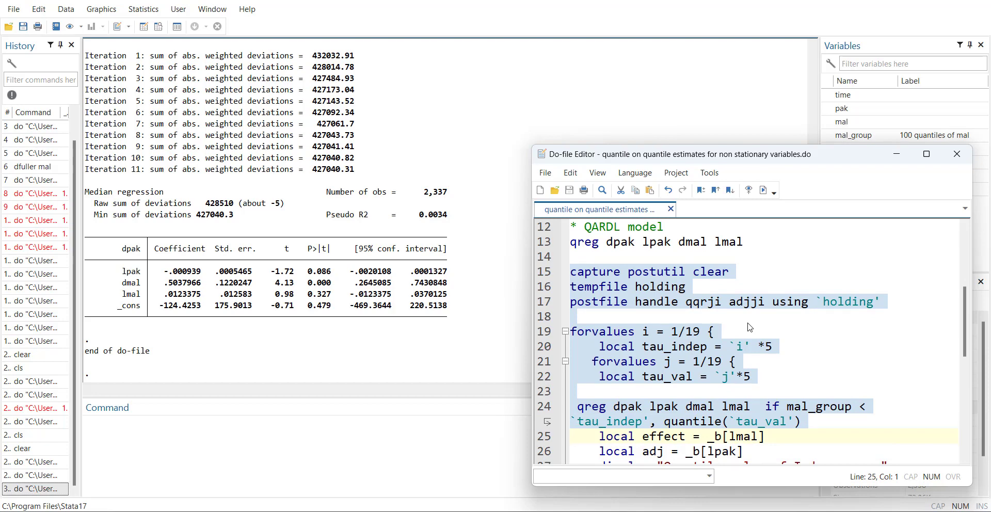
key("shift+Down")
key("shift+Down")
key("shift+Down")
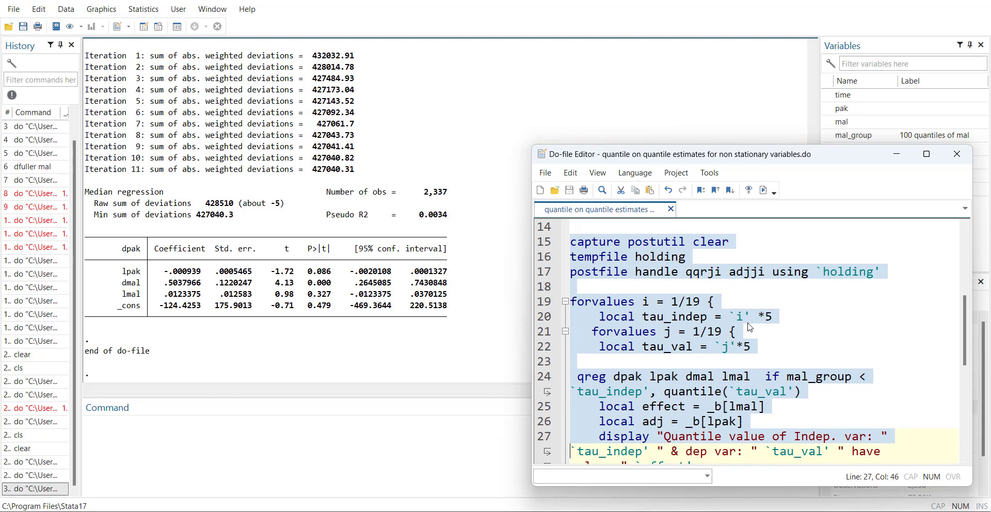
key("shift+Down")
key("shift+Down")
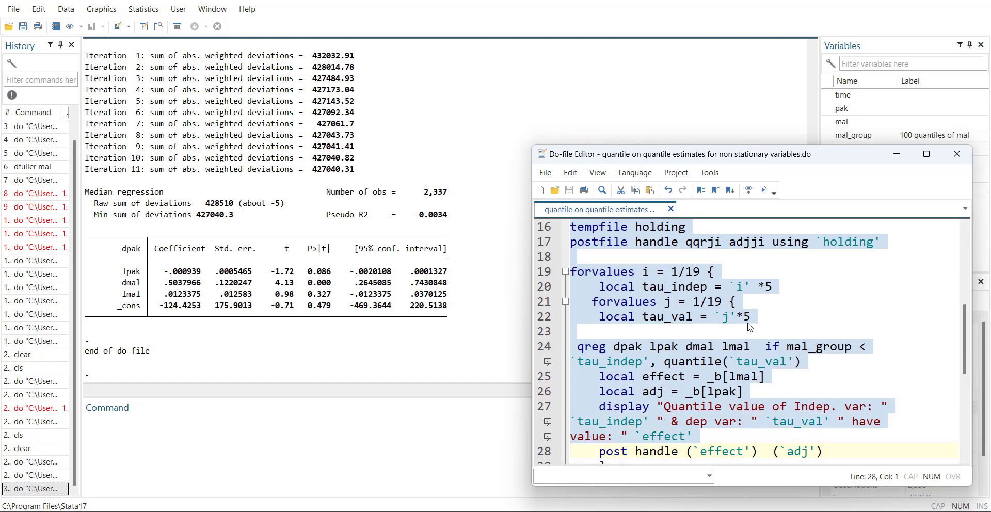
key("shift+Down")
key("shift+Down")
key("shift+Down")
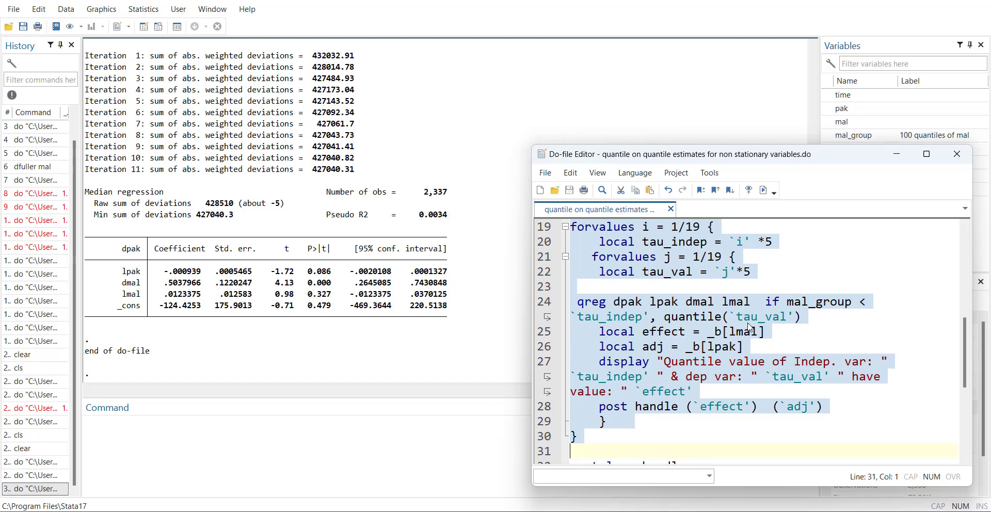
key("shift+Down")
key("shift+Down")
key("shift+Down")
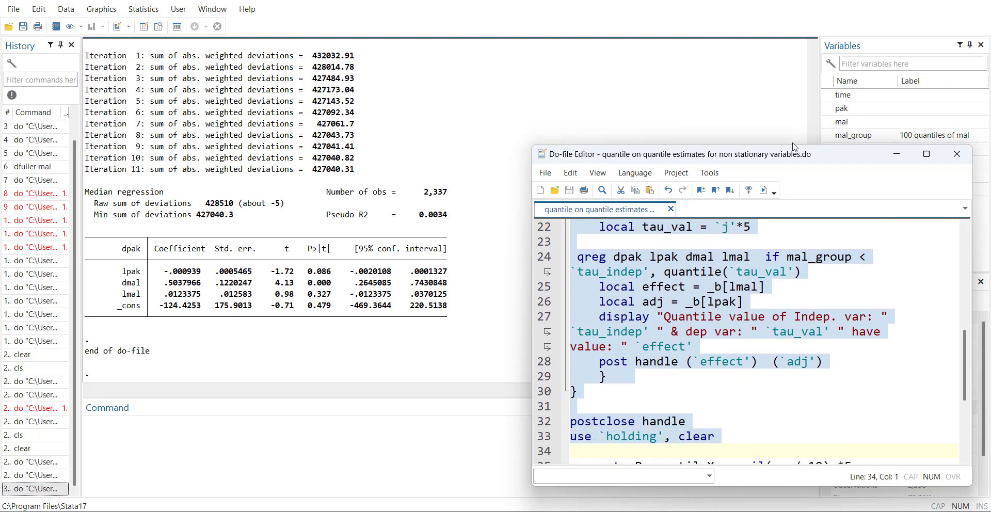
left_click(765, 191)
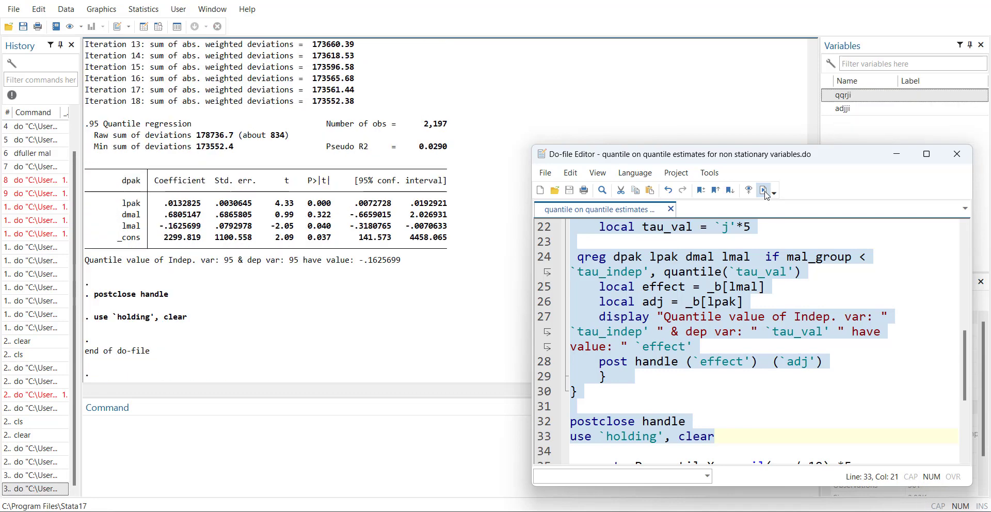
- Browse the 361 posted qqrji and adjji rows in the Data Editor, then close it
left_click(95, 95)
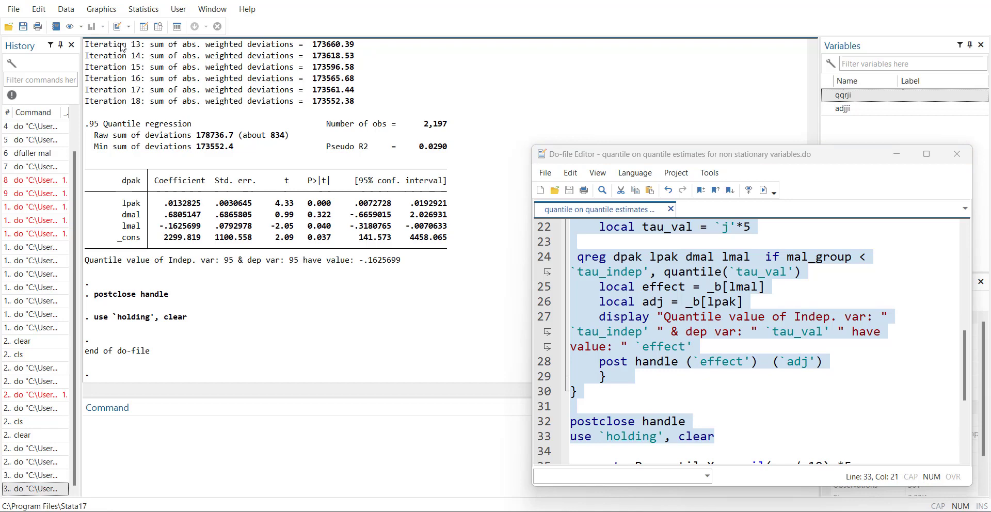
left_click(143, 27)
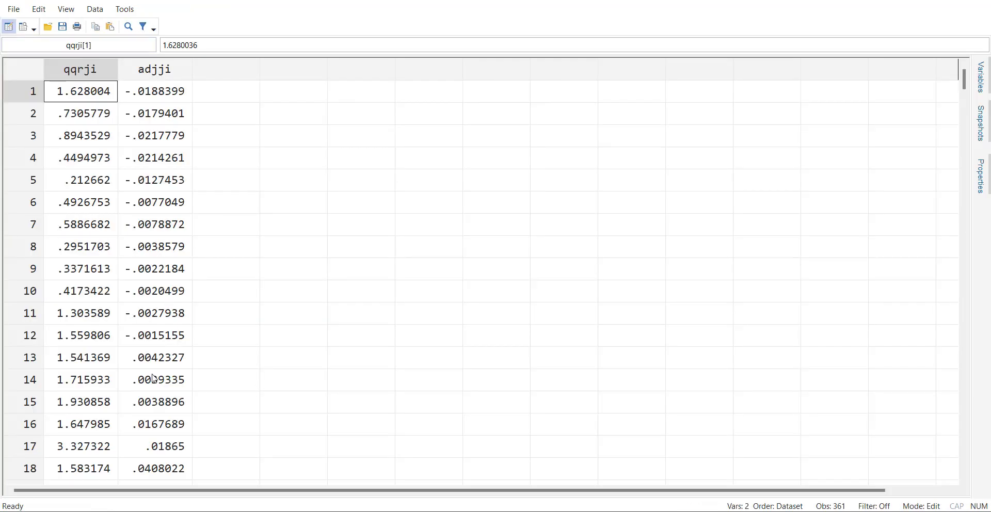
scroll(154, 378, "down", 20)
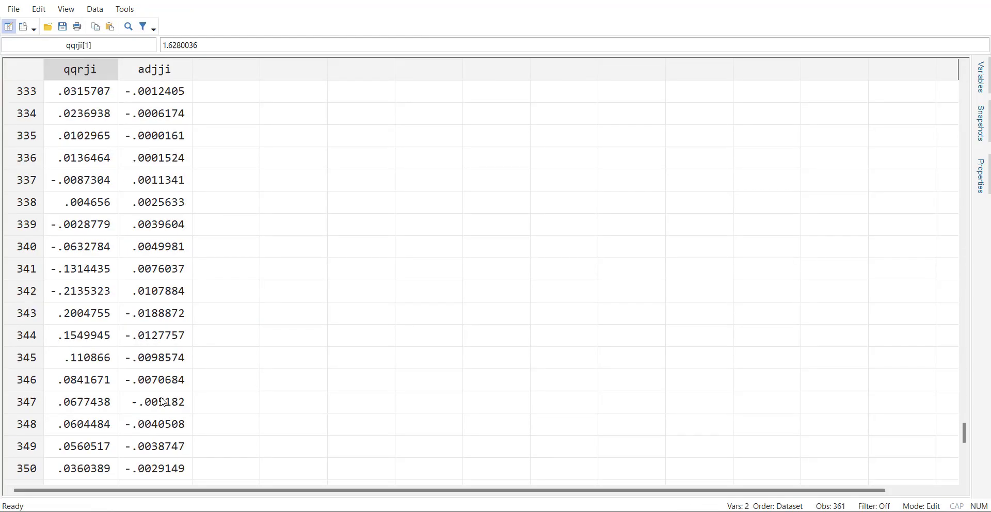
scroll(161, 401, "down", 5)
scroll(140, 408, "up", 1)
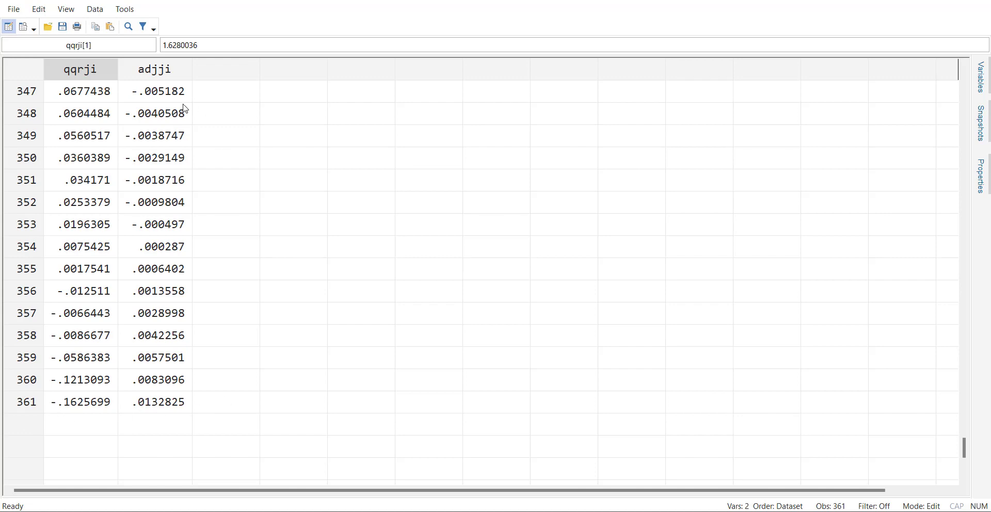
left_click(970, 2)
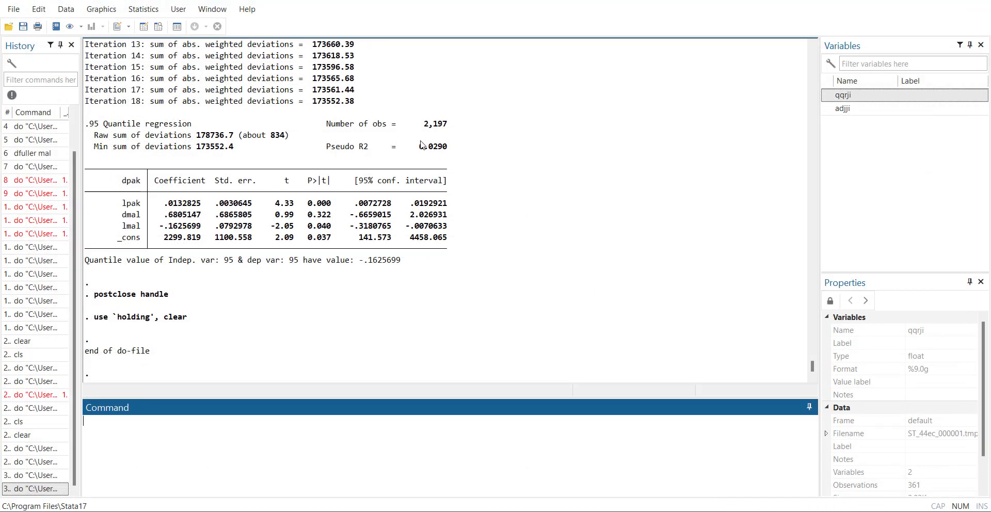
left_click(91, 123)
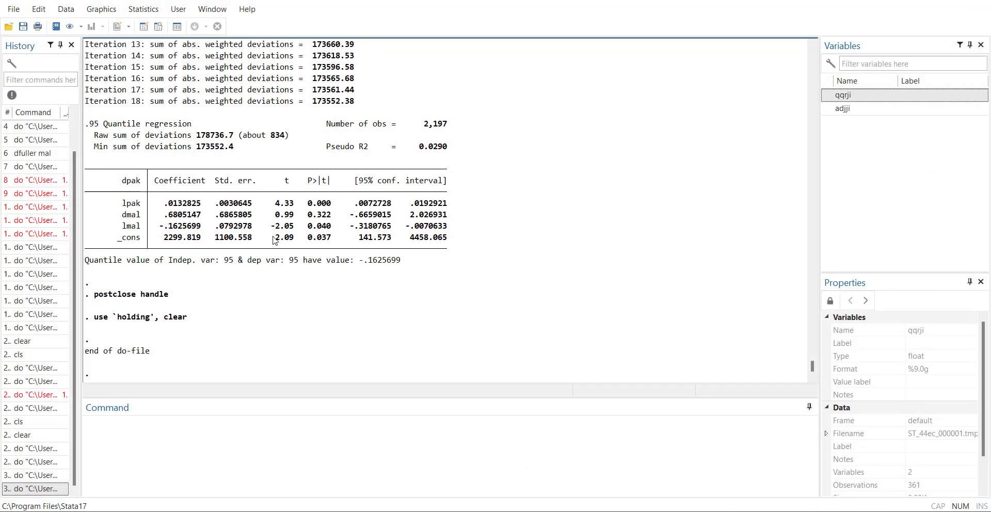
- Execute lines 35–39 creating PercentileX, PercentileY, obs_in_group, Multiplier and lrmal
mouse_move(736, 510)
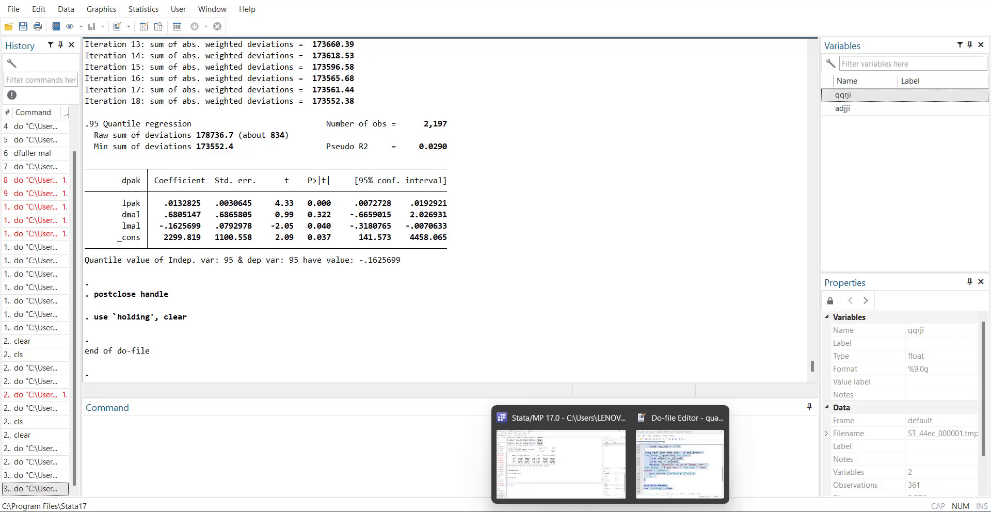
left_click(681, 465)
scroll(688, 368, "down", 3)
left_click(607, 270)
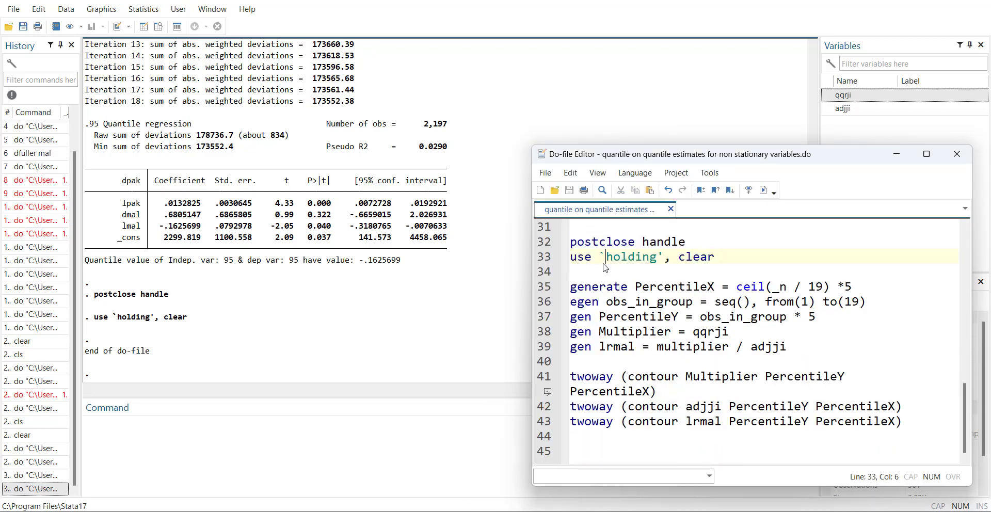
key("Down")
key("shift+Down")
key("shift+Down")
key("shift+Down")
key("shift+Down")
key("shift+Down")
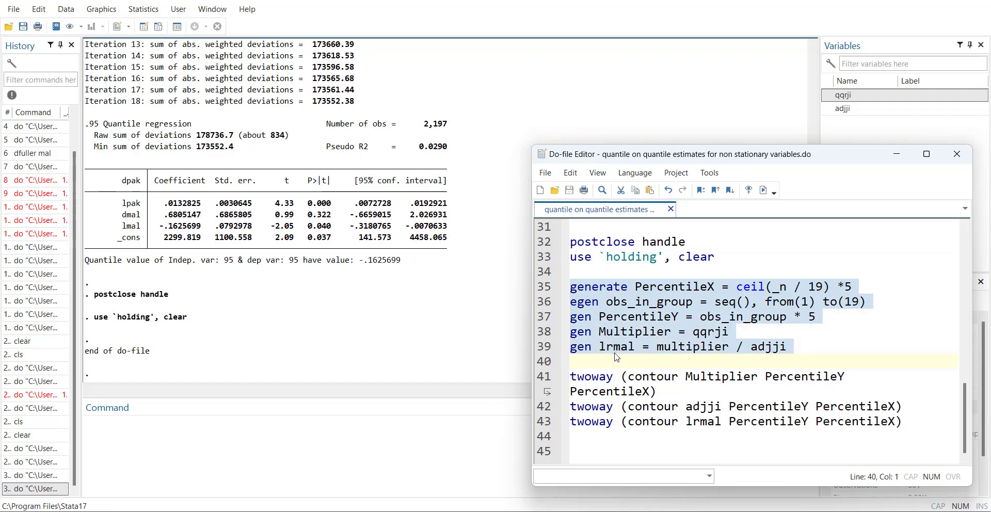
left_click(763, 190)
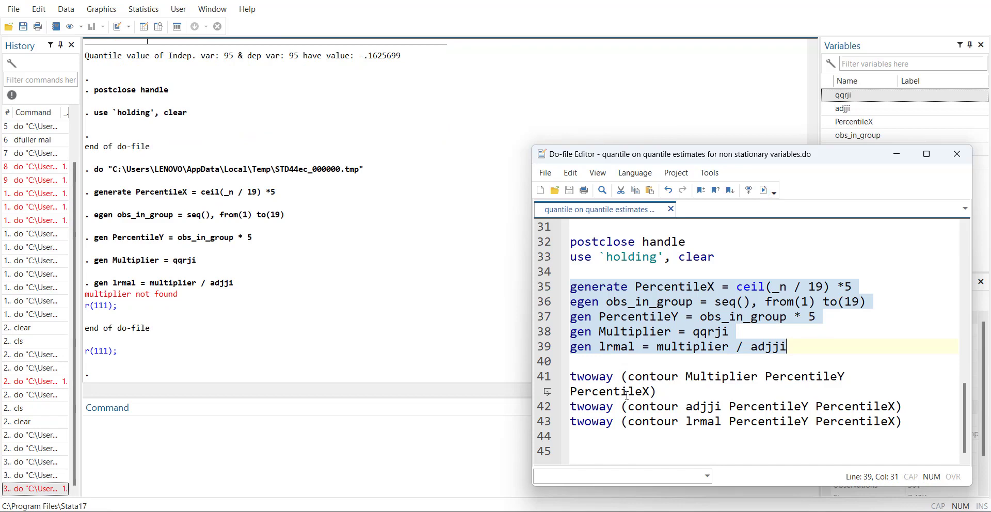
- Correct line 39 to 'Multiplier / adjji' with a capital M and rerun the lrmal calculation
left_click(663, 346)
key("BackSpace")
type("m")
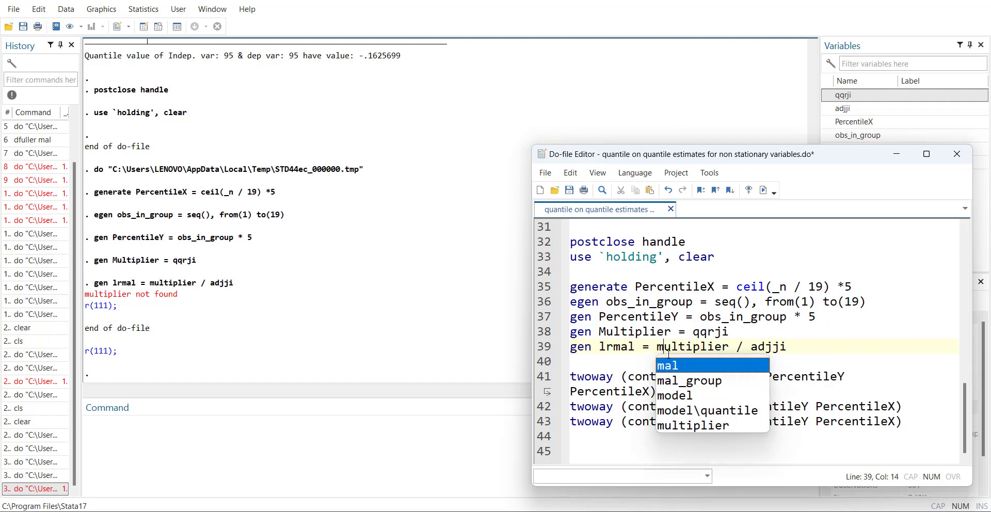
key("BackSpace")
type("M")
left_click(538, 351)
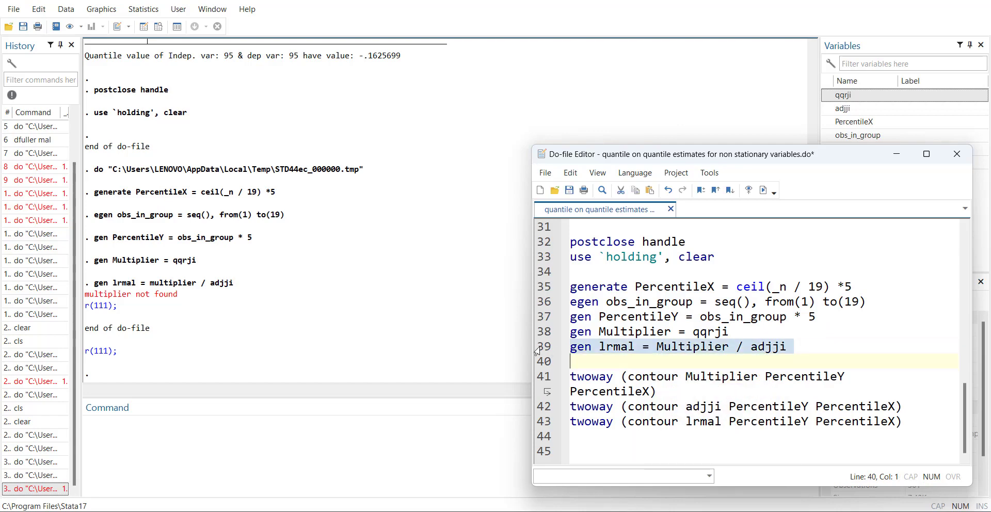
left_click(763, 190)
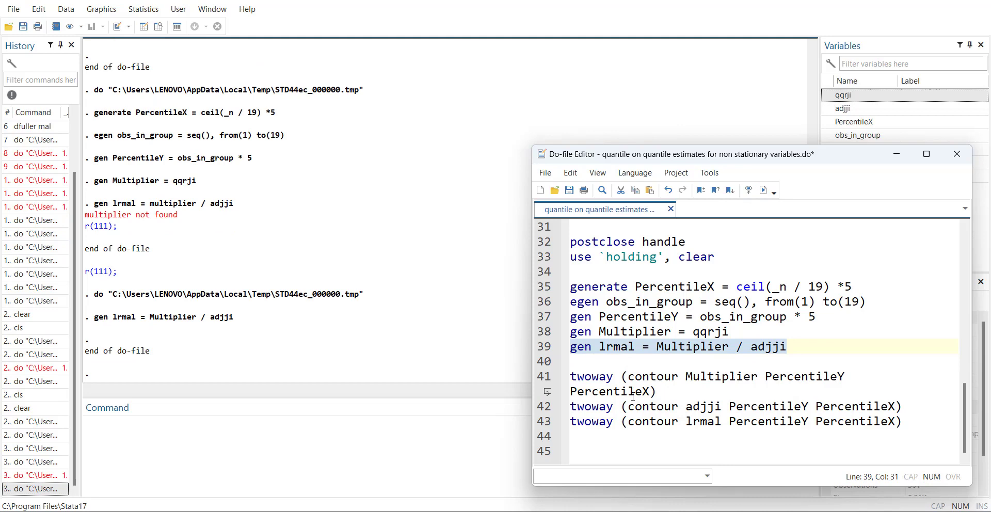
left_click(535, 381)
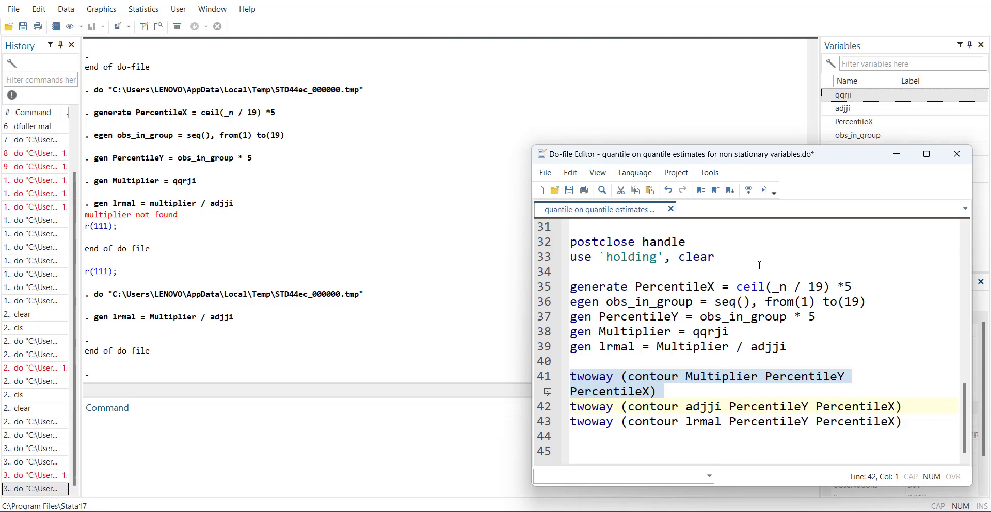
- Draw the Multiplier contour plot over PercentileX and PercentileY, spanning -2 to 3
left_click(767, 198)
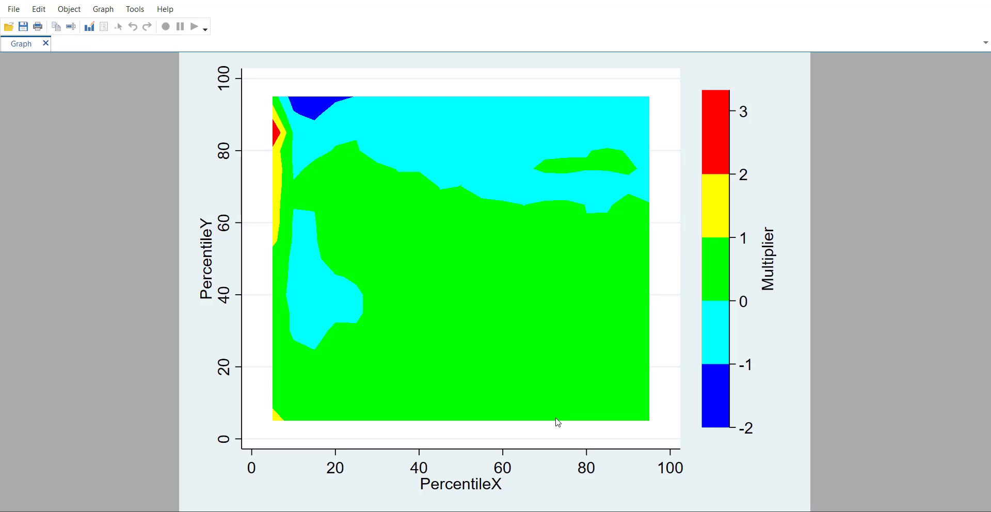
key("alt+Tab")
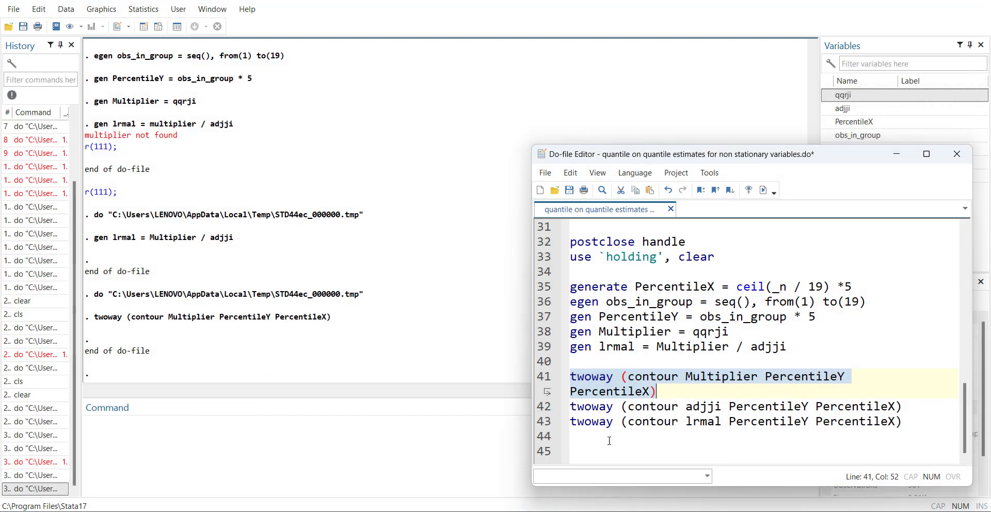
- Run line 42 to draw the adjji contour plot, spanning -.04 to .06
left_click(544, 408)
left_click(773, 193)
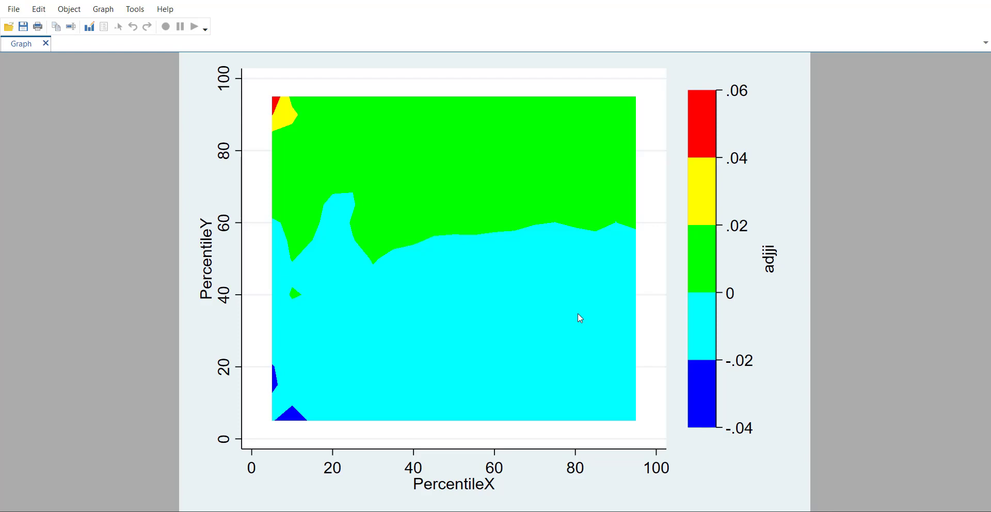
key("alt+Tab")
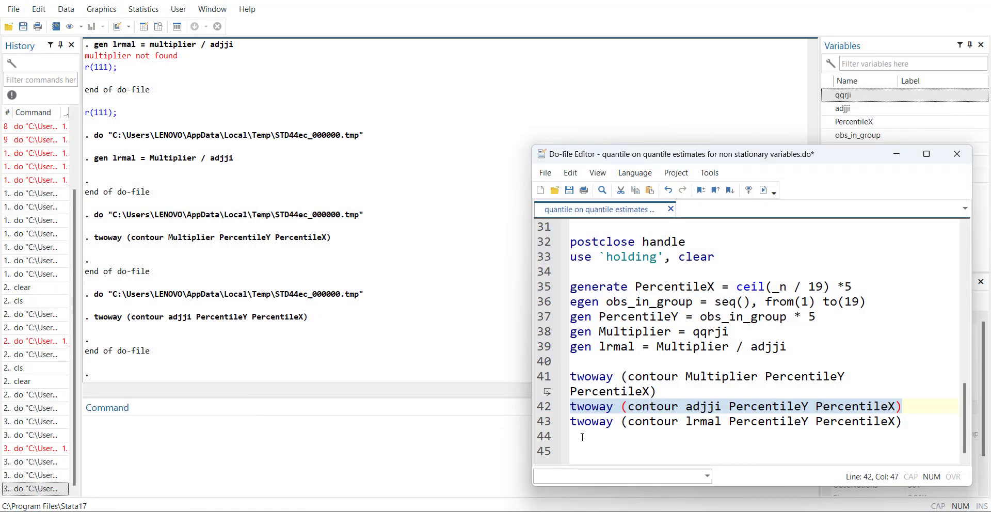
- Run line 43 to draw the lrmal contour plot (-1,500 to 1,000), then close the graph
left_click(540, 421)
left_click(762, 191)
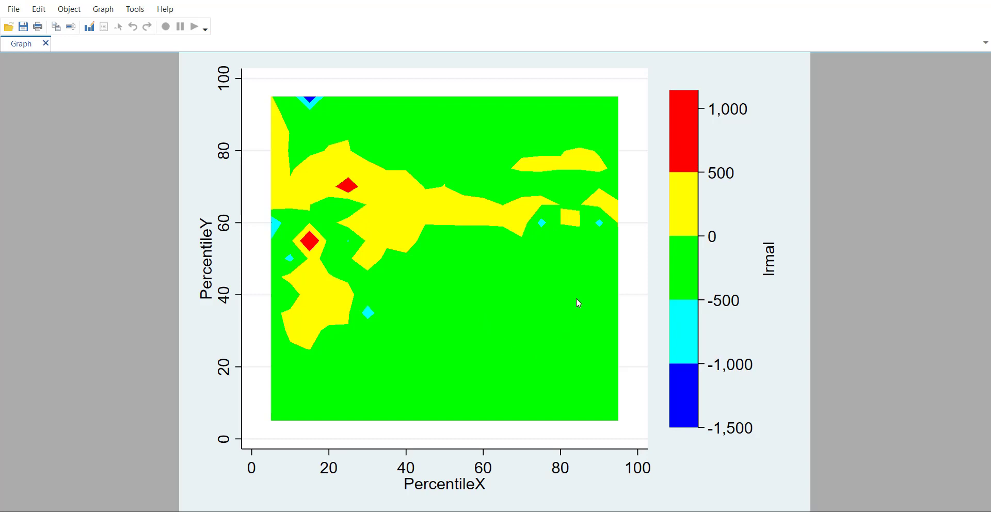
left_click(965, 2)
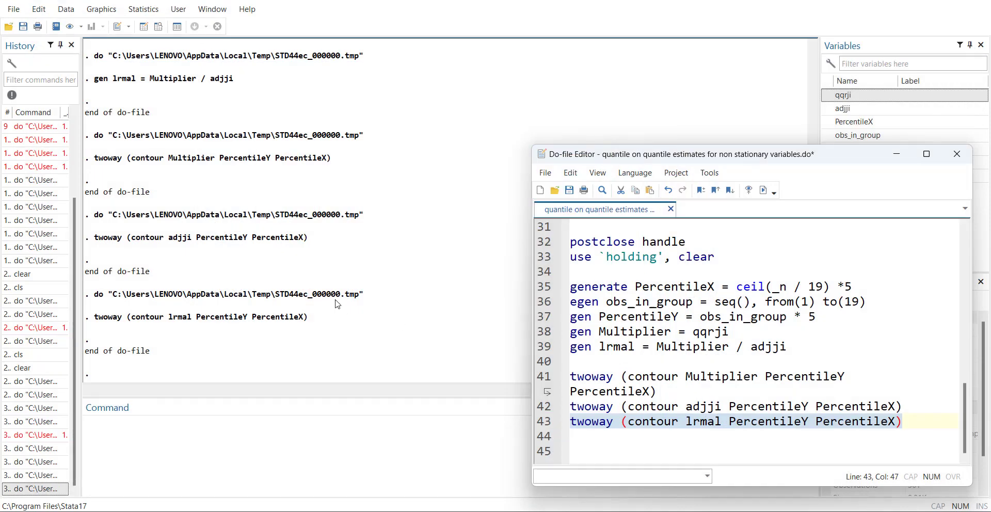